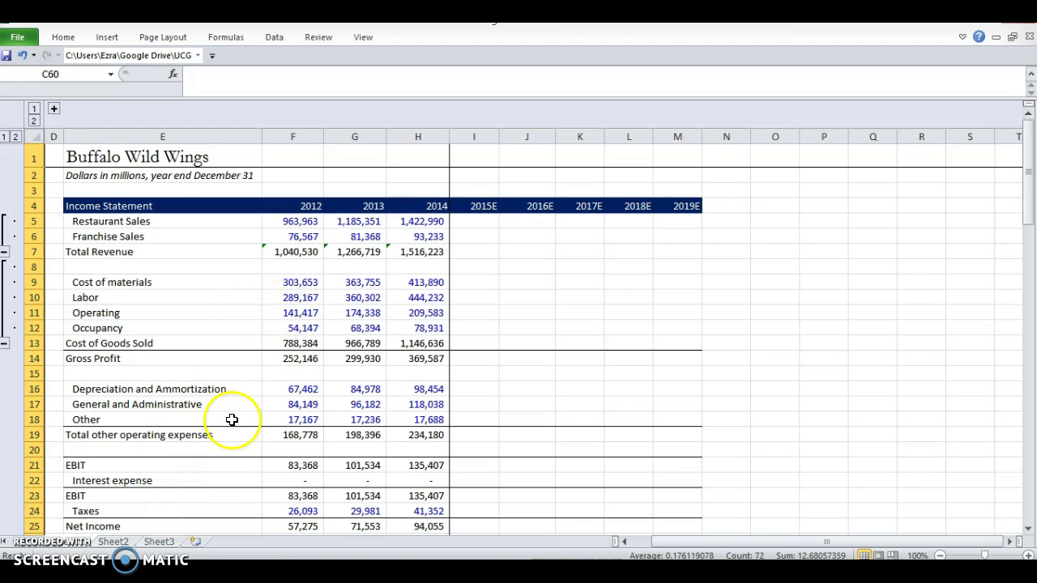
# - Switch from the Excel model to the Chrome tab with Buffalo Wild Wings' 2014 10-K
pyautogui.hotkey('alt', 'Tab')
pyautogui.hotkey('ctrl', 'Tab')
pyautogui.hotkey('ctrl', 'Tab')
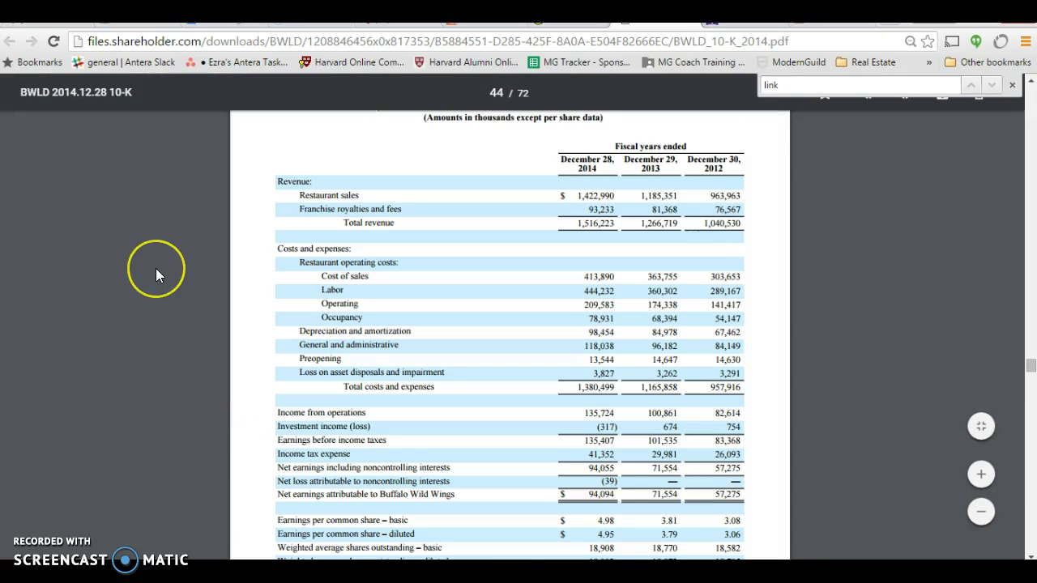
pyautogui.scroll(3, 158, 276)
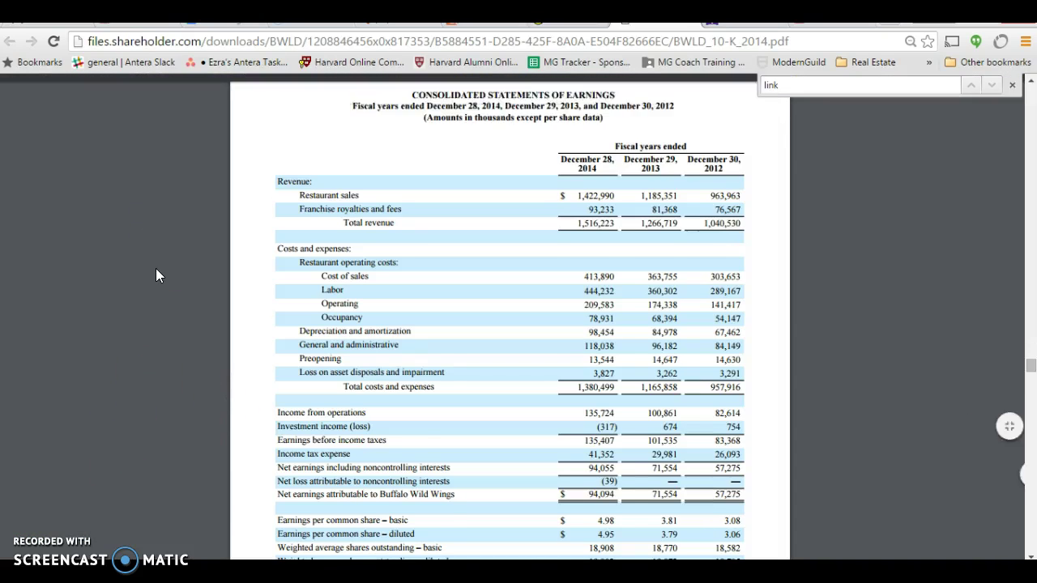
pyautogui.scroll(-2, 158, 276)
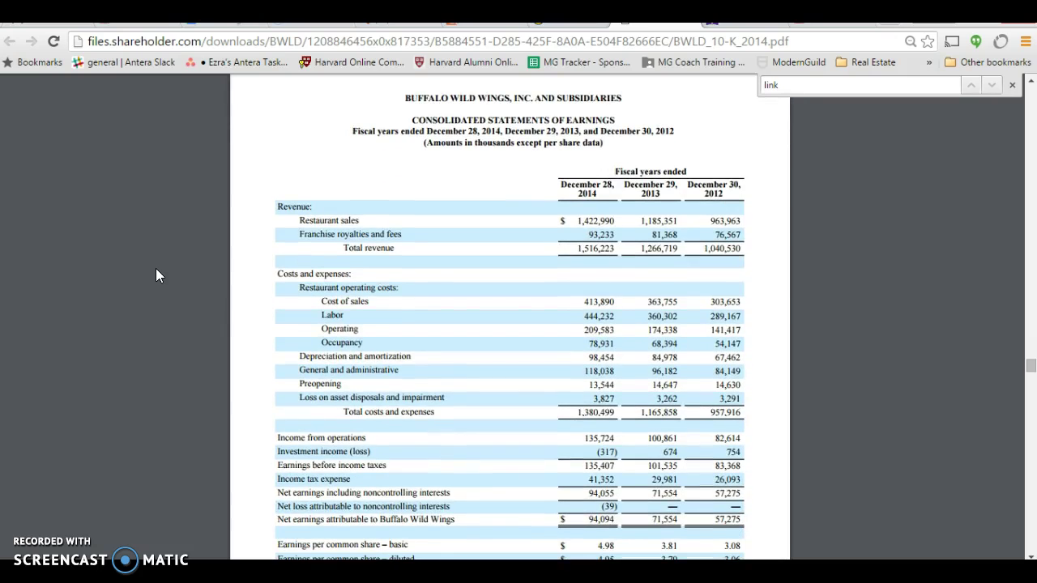
pyautogui.scroll(-1, 578, 303)
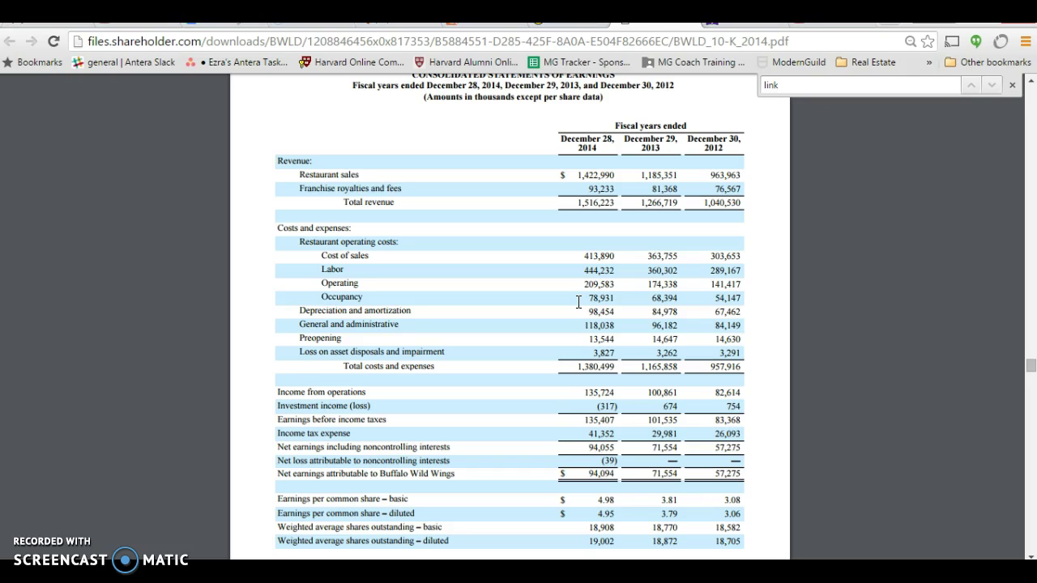
# - Back in Excel, select the 2012–2014 Restaurant Sales and Franchise Sales figures
pyautogui.hotkey('alt', 'Tab')
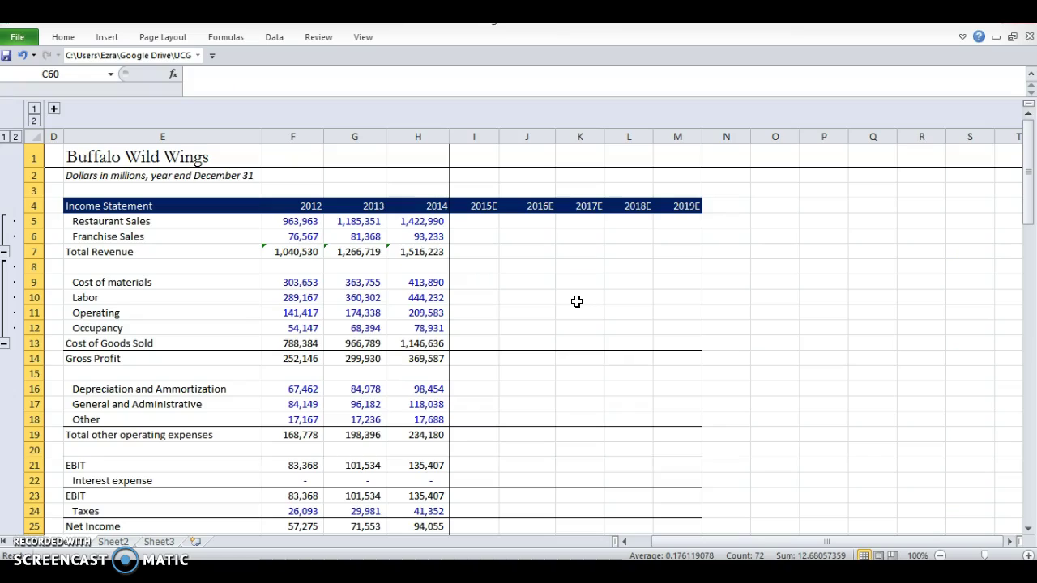
pyautogui.click(204, 187)
pyautogui.press('Down')
pyautogui.press('Down')
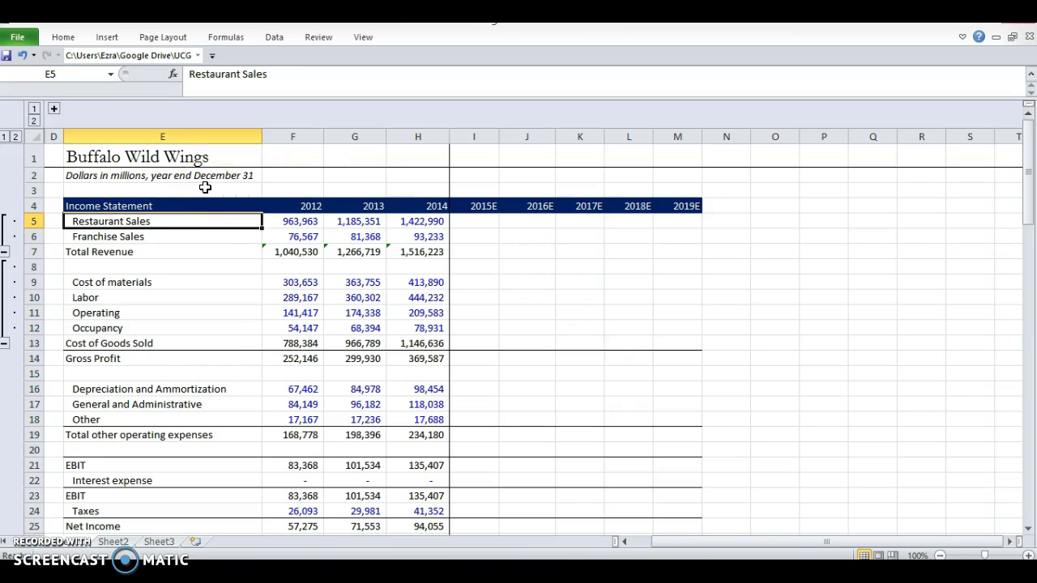
pyautogui.press('Right')
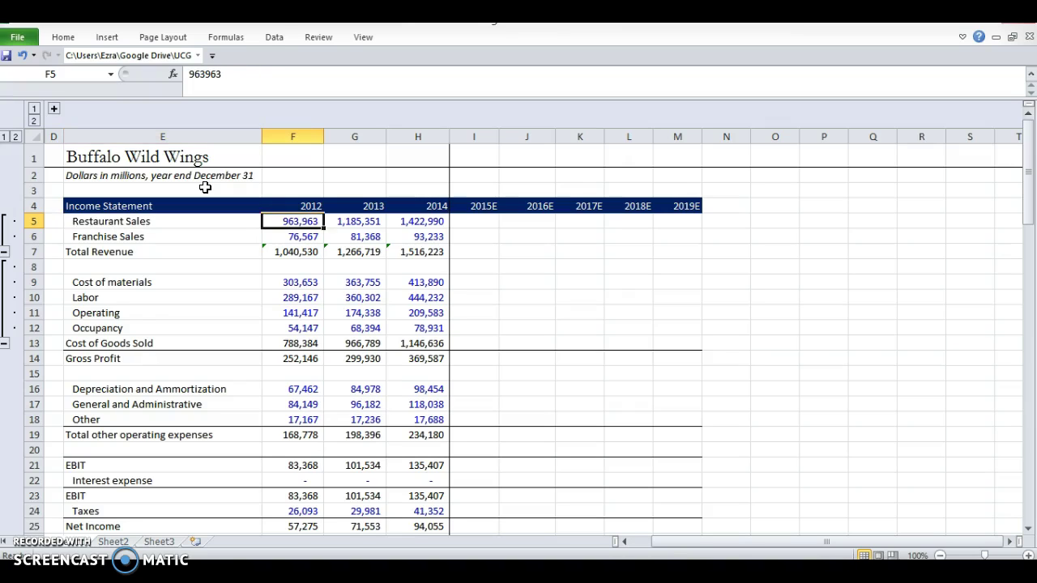
pyautogui.hotkey('shift', 'Right')
pyautogui.hotkey('shift', 'Down')
pyautogui.hotkey('shift', 'Right')
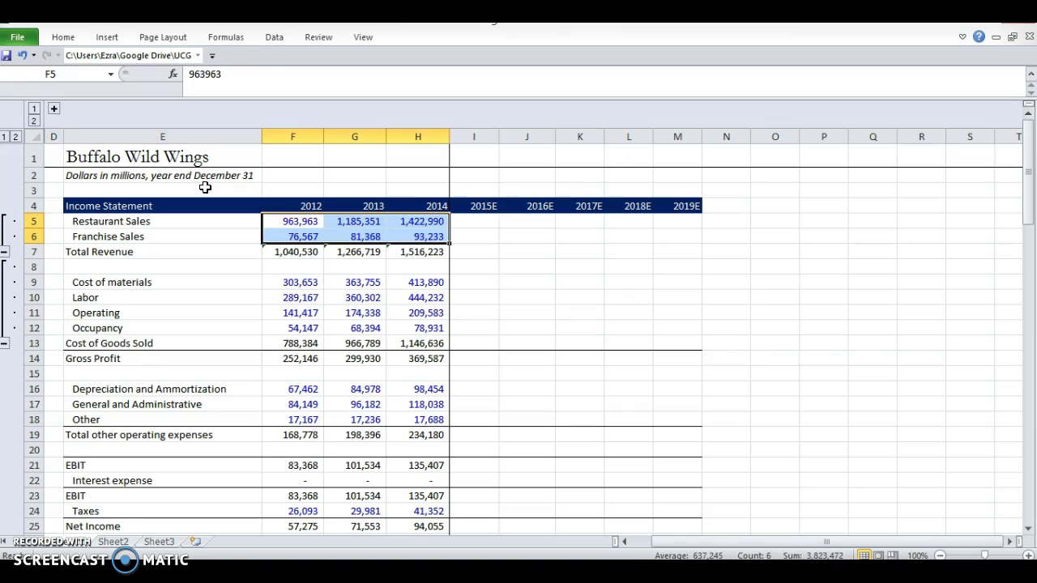
pyautogui.hotkey('shift', 'Left')
pyautogui.hotkey('shift', 'Left')
pyautogui.hotkey('shift', 'Up')
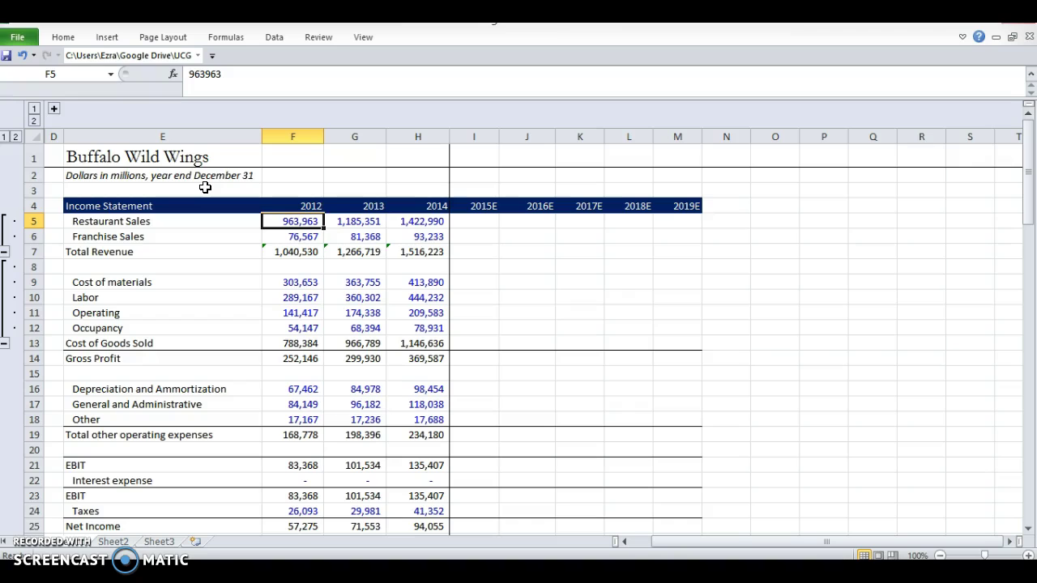
# - Select the Restaurant Sales figures for 2012 through 2014
pyautogui.hotkey('shift', 'Right')
pyautogui.hotkey('shift', 'Right')
pyautogui.press('Left')
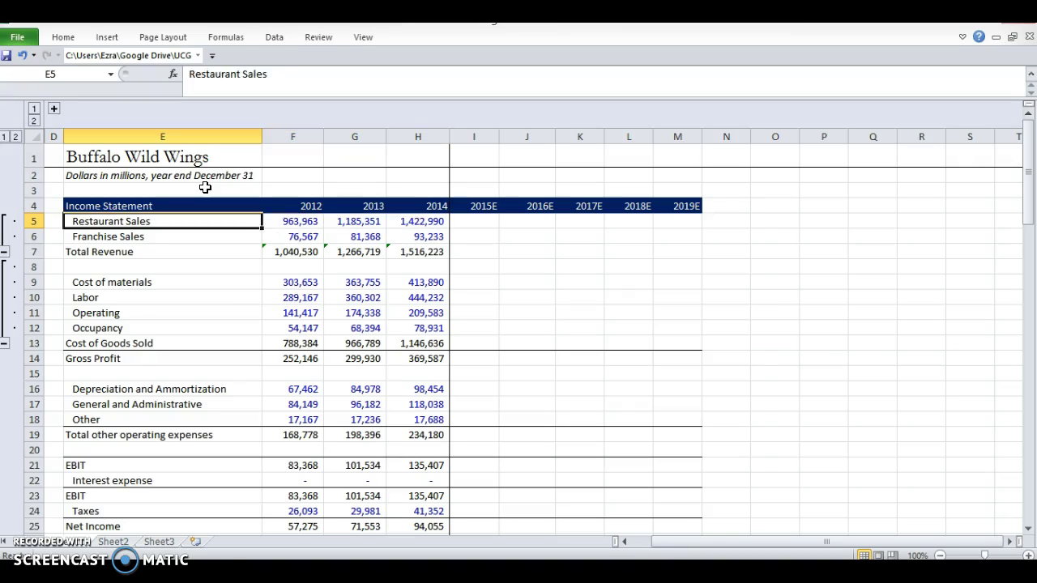
pyautogui.press('Right')
pyautogui.scroll(-2, 277, 259)
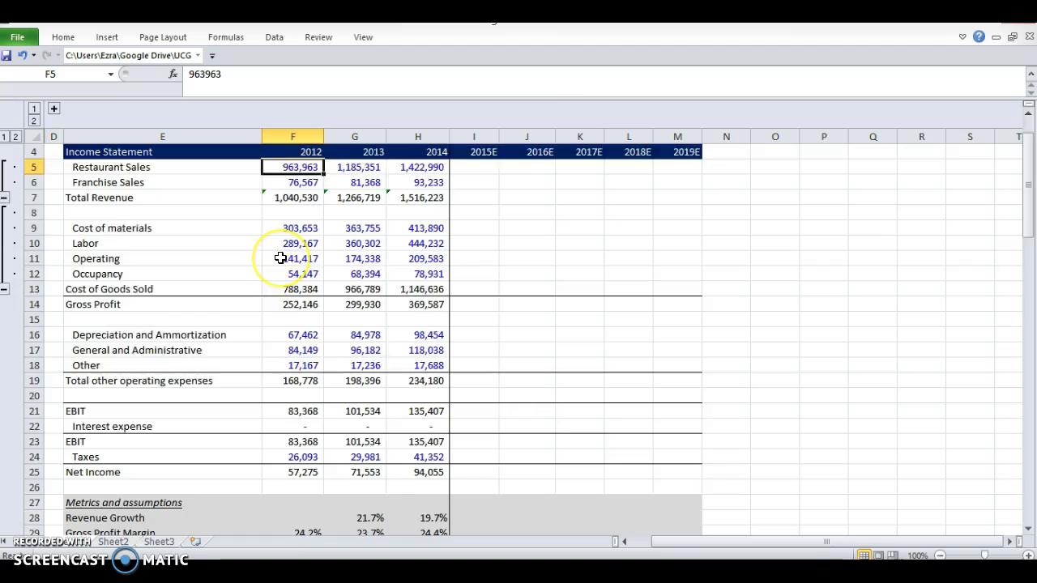
pyautogui.scroll(1, 279, 258)
pyautogui.scroll(1, 279, 257)
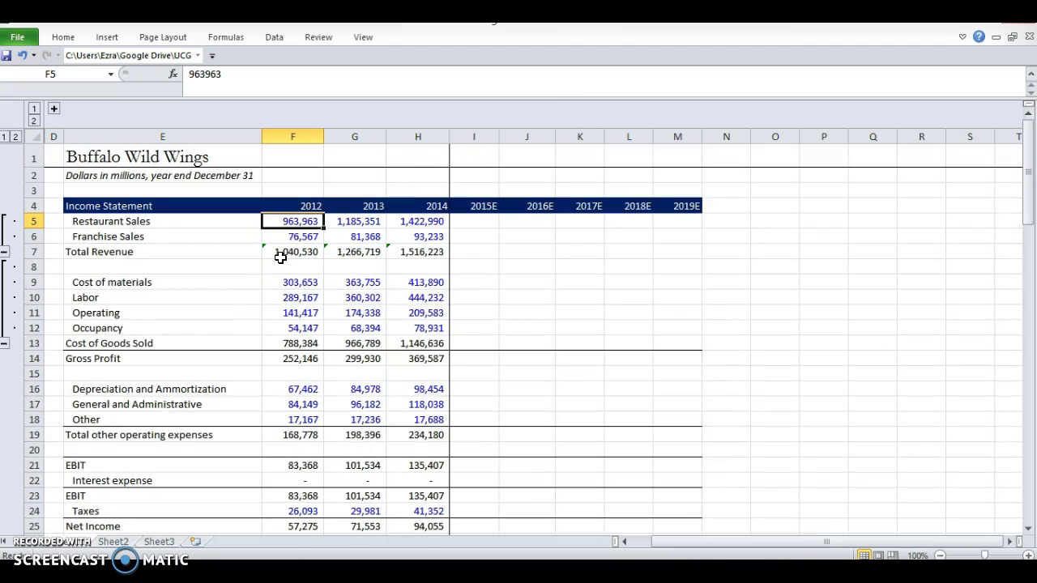
pyautogui.hotkey('shift', 'Right')
pyautogui.hotkey('shift', 'Right')
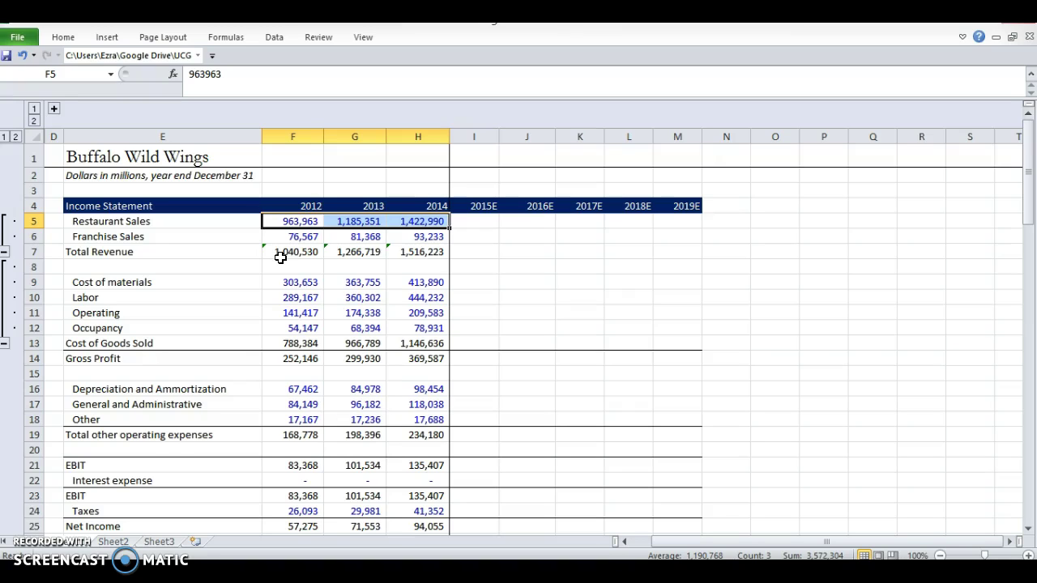
# - Select the 2012–2014 Cost of materials and Labor figures below Total Revenue
pyautogui.click(281, 257)
pyautogui.press('Down')
pyautogui.press('Down')
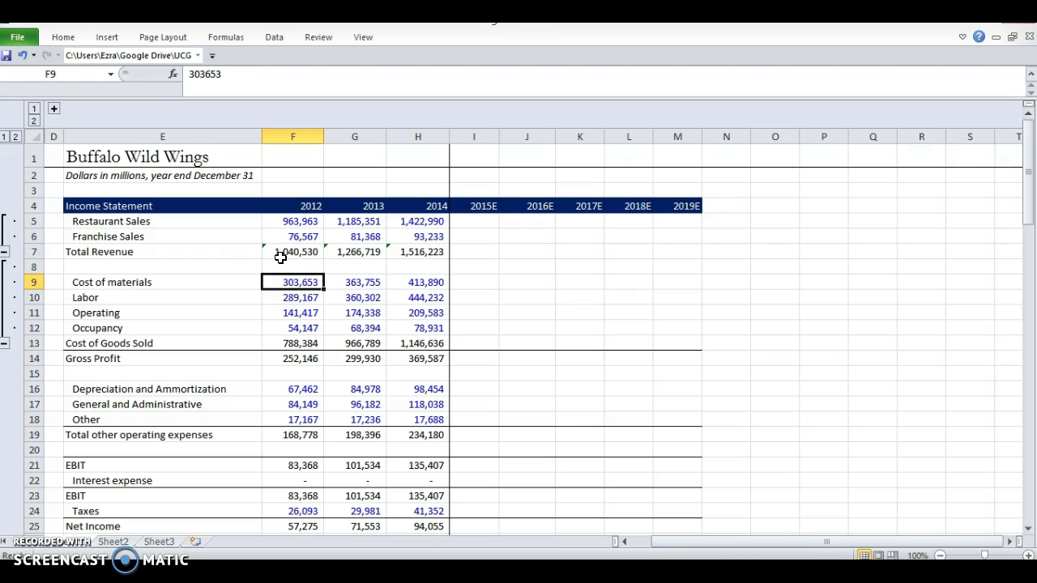
pyautogui.hotkey('shift', 'Right')
pyautogui.hotkey('shift', 'Right')
pyautogui.hotkey('shift', 'Down')
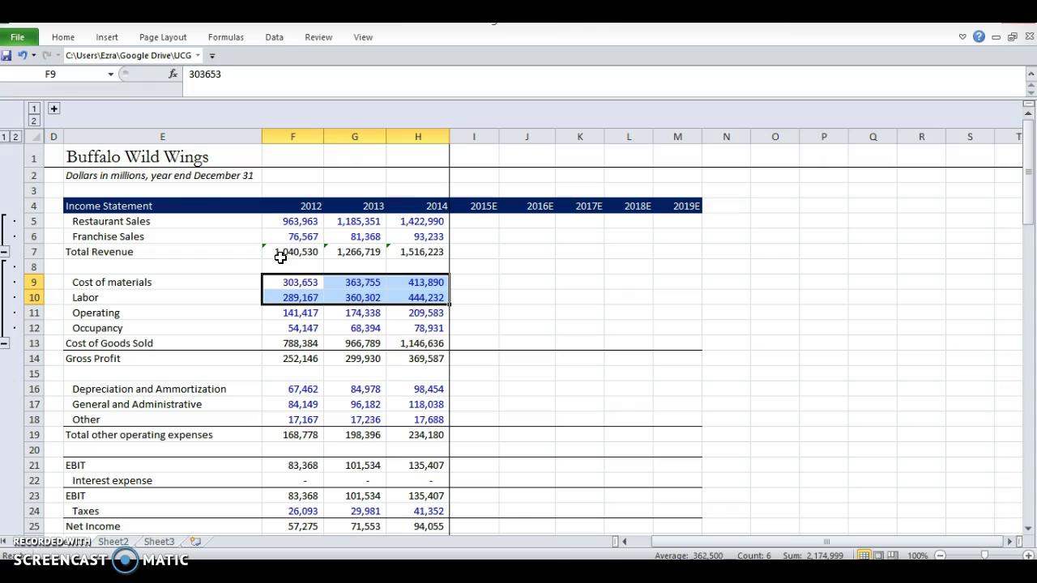
# - Expand grouped columns A–C and review the sales and Cost of materials/Labor percentages
pyautogui.click(54, 110)
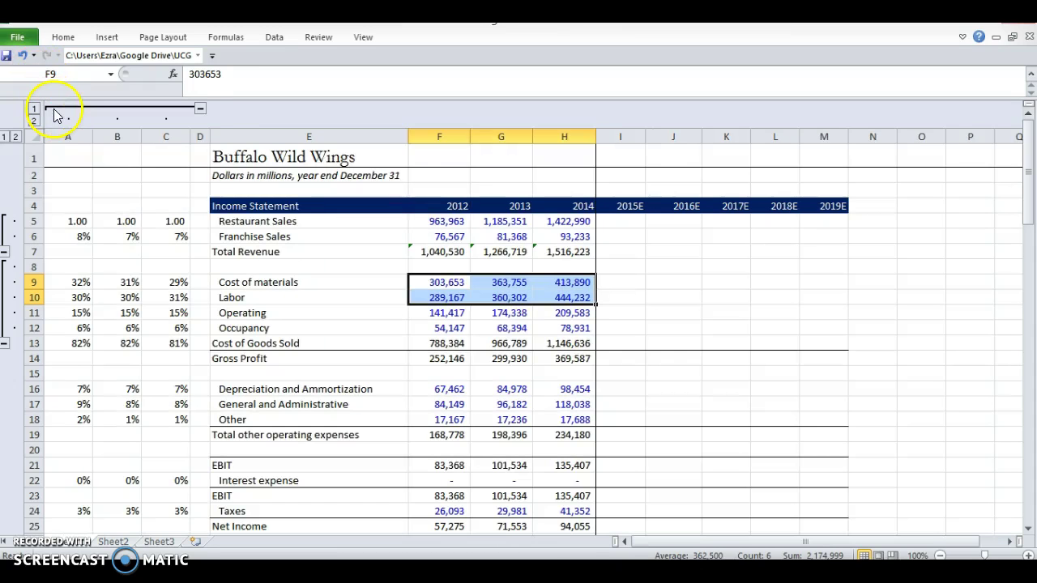
pyautogui.click(77, 224)
pyautogui.click(79, 231)
pyautogui.hotkey('shift', 'Right')
pyautogui.hotkey('shift', 'Right')
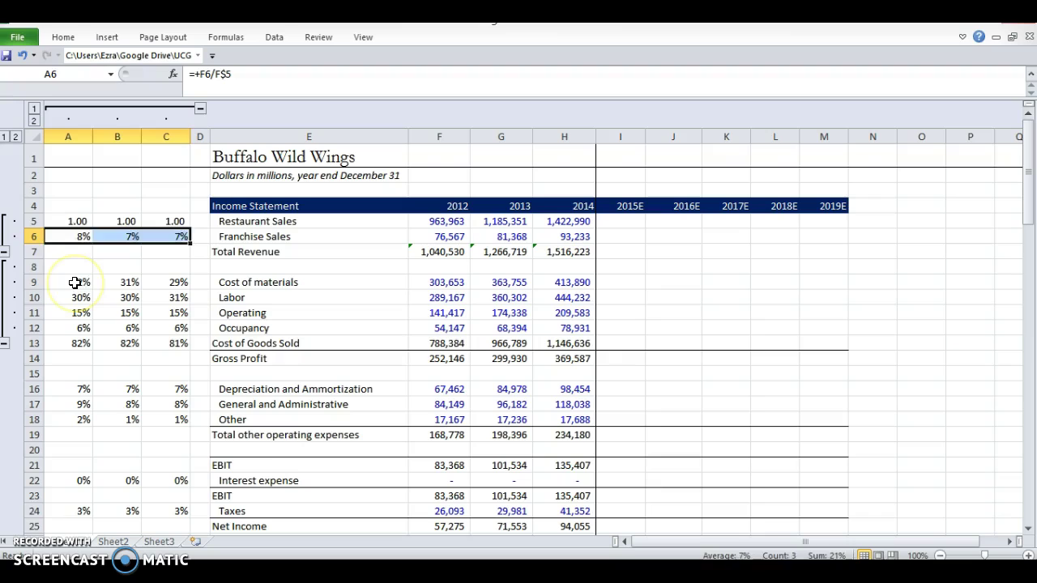
pyautogui.moveTo(74, 282); pyautogui.dragTo(166, 297)
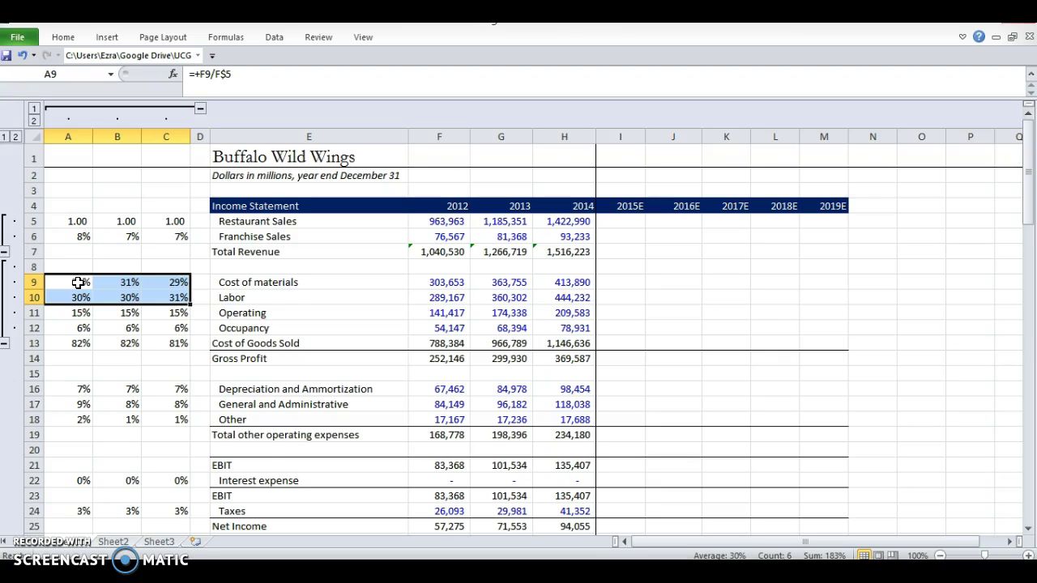
# - Review the Depreciation and Amortization, Operating, and Occupancy percentages and row labels
pyautogui.scroll(-1, 78, 281)
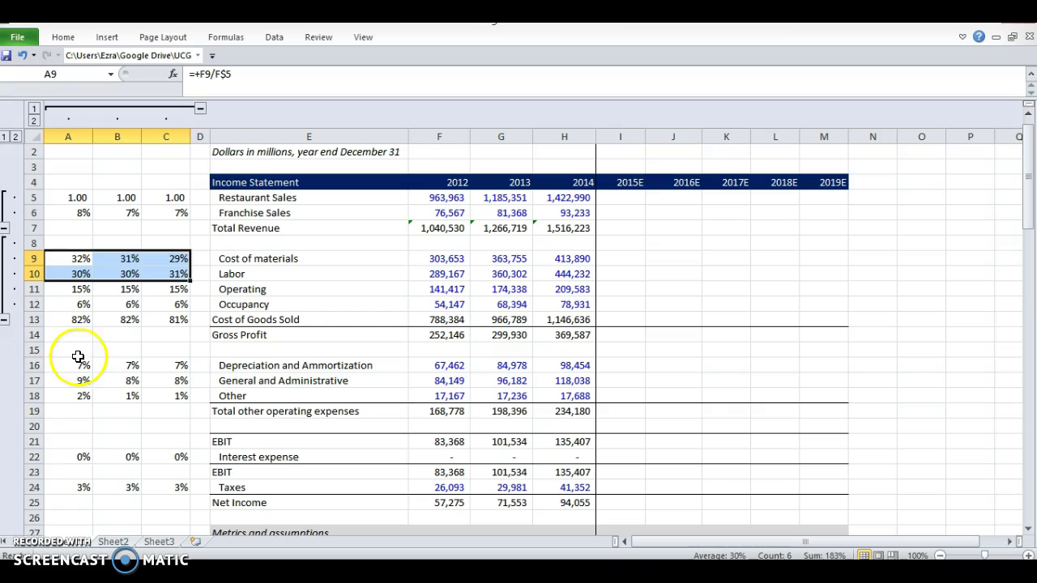
pyautogui.moveTo(79, 365); pyautogui.dragTo(121, 366)
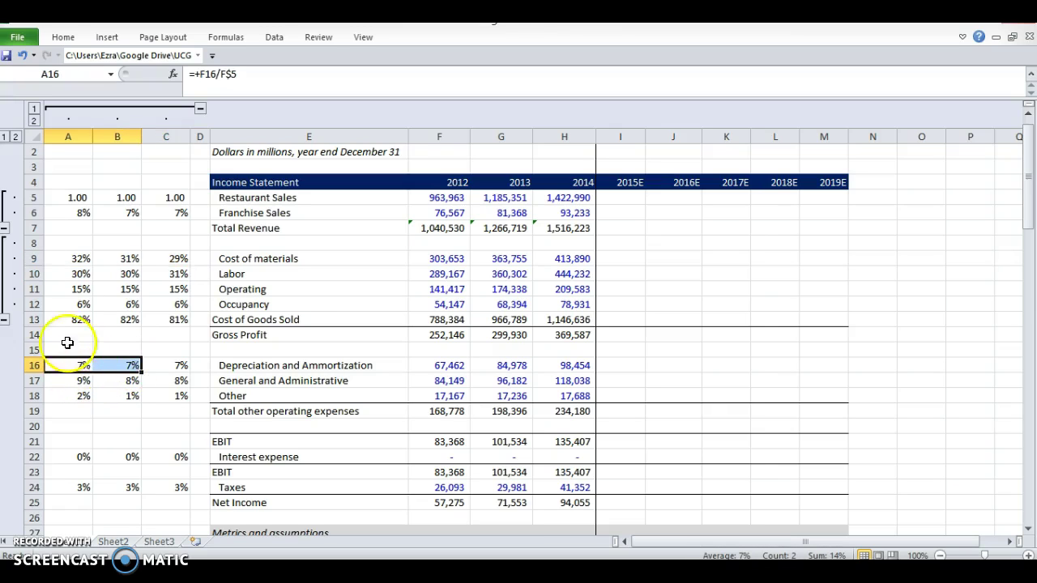
pyautogui.moveTo(71, 290); pyautogui.dragTo(227, 304)
pyautogui.click(225, 294)
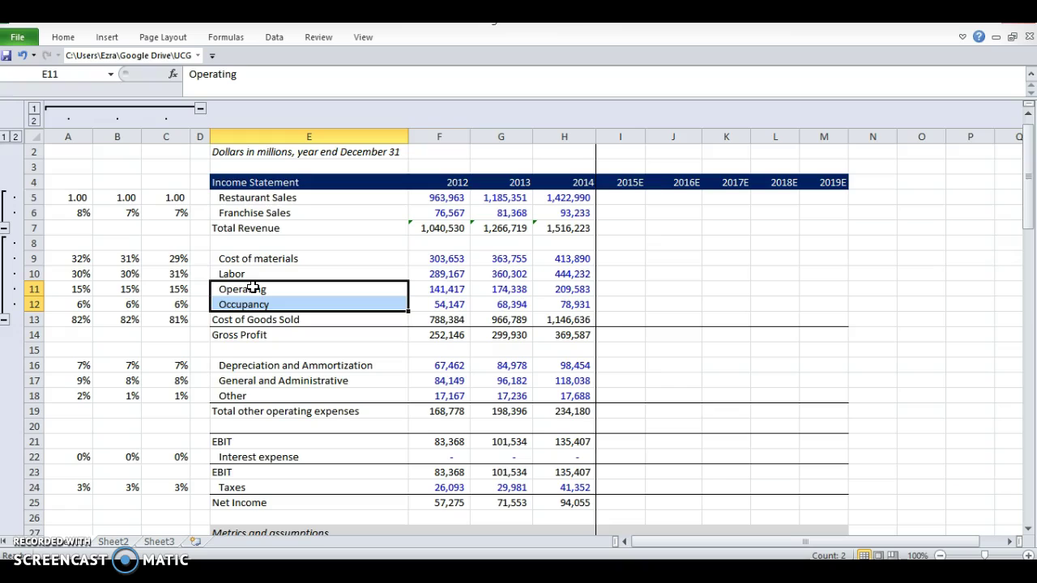
pyautogui.scroll(-1, 252, 288)
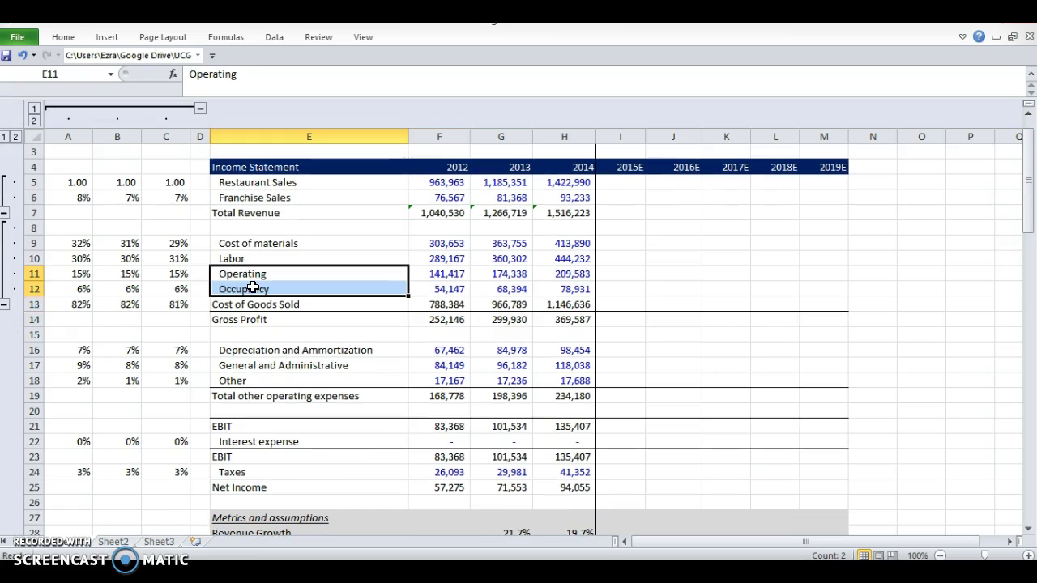
pyautogui.click(253, 274)
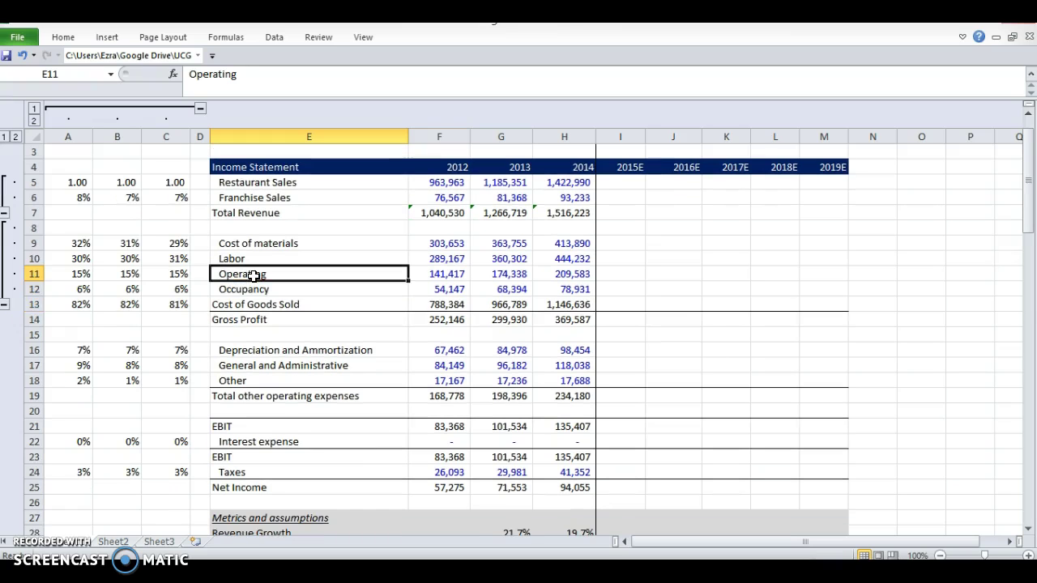
pyautogui.hotkey('shift', 'Down')
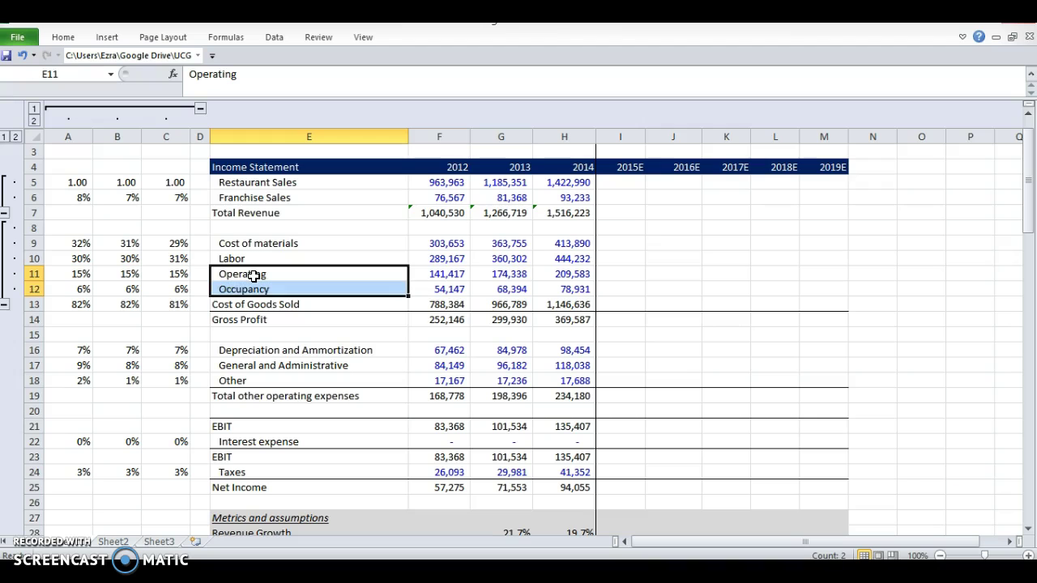
pyautogui.scroll(-9, 252, 275)
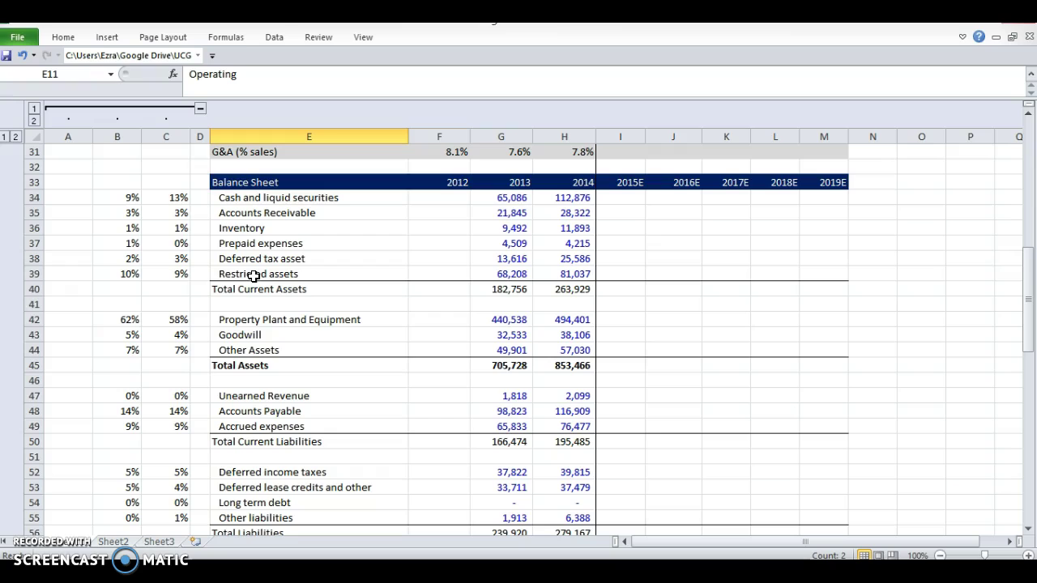
pyautogui.click(275, 214)
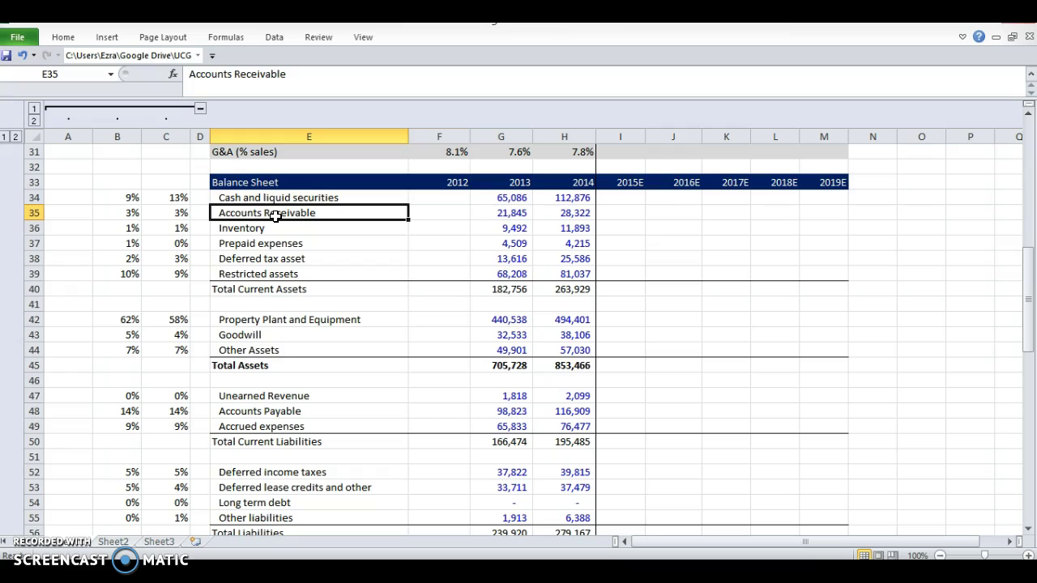
pyautogui.scroll(10, 276, 215)
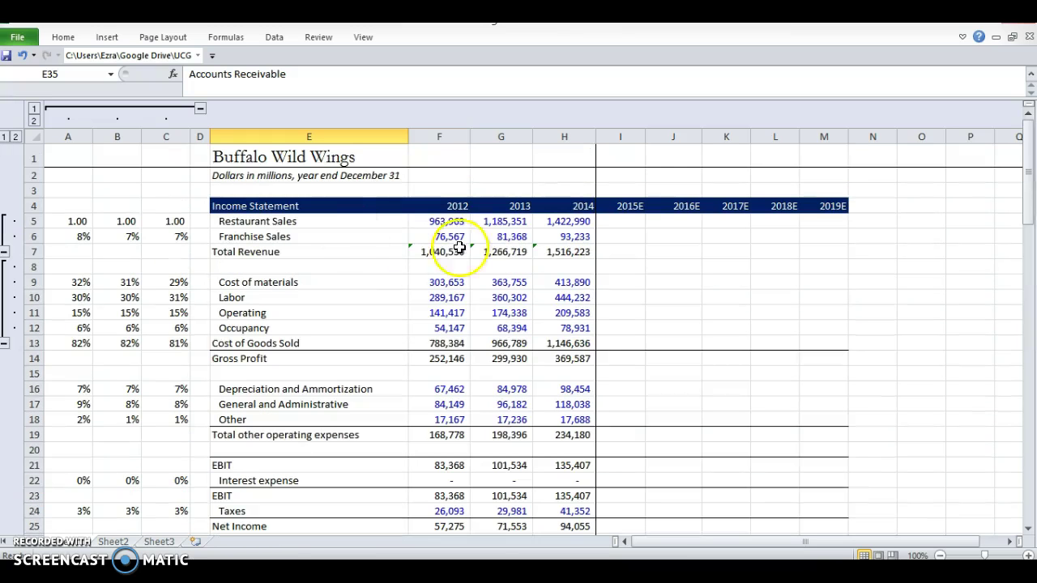
pyautogui.click(484, 222)
pyautogui.click(517, 328)
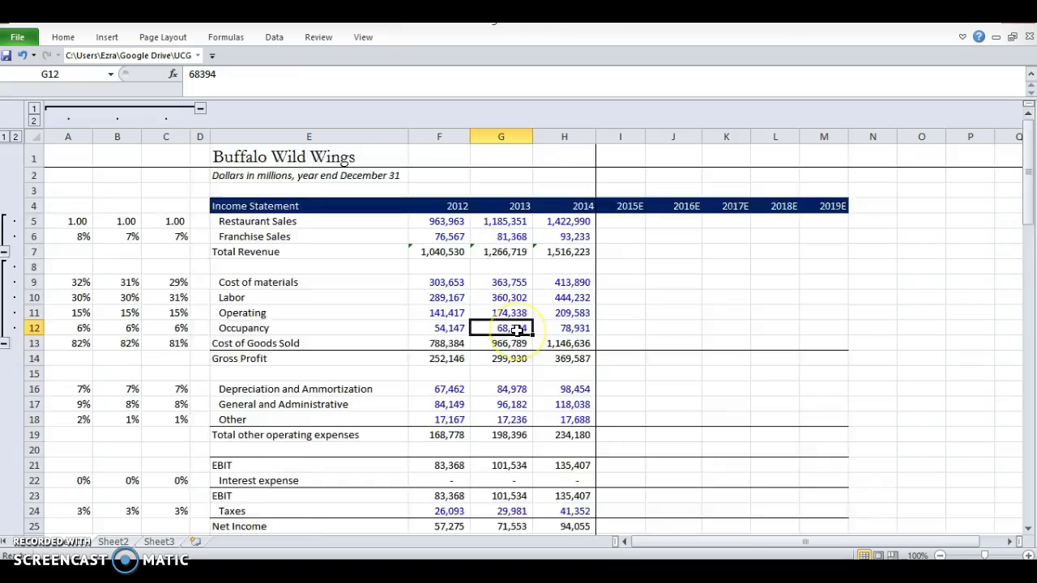
pyautogui.scroll(-8, 517, 330)
pyautogui.scroll(-3, 516, 331)
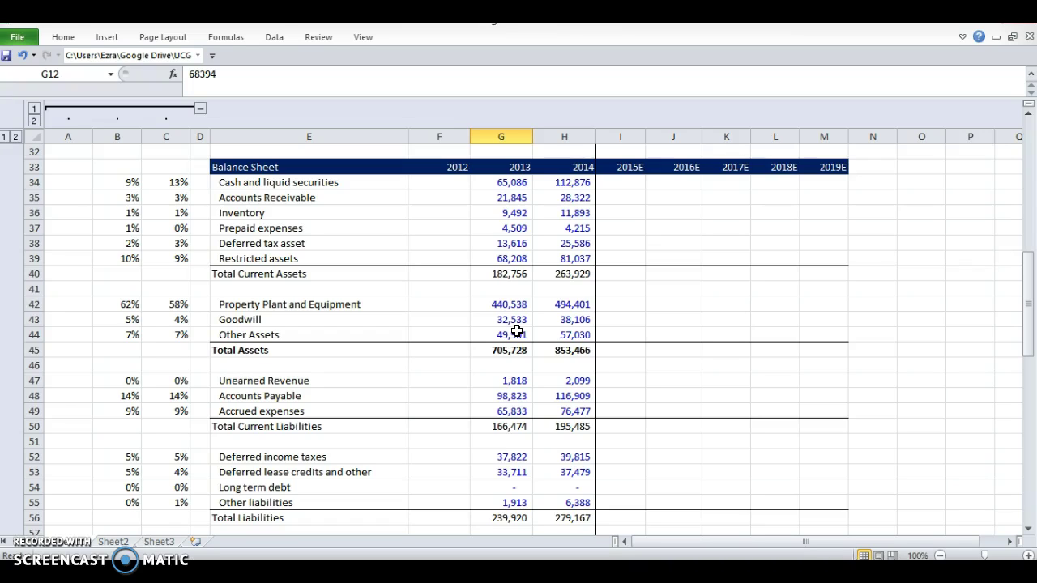
pyautogui.click(510, 186)
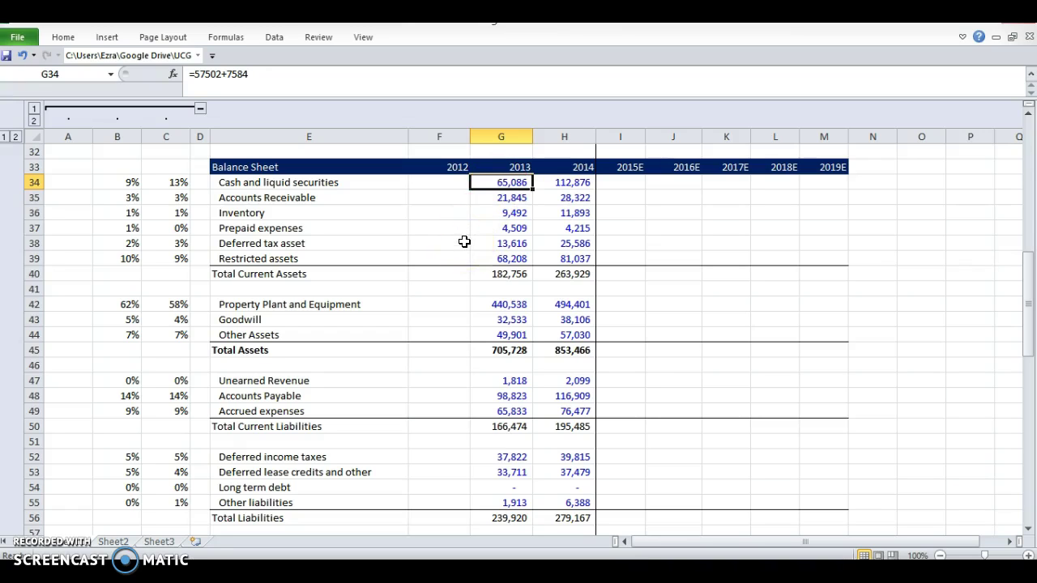
pyautogui.press('Right')
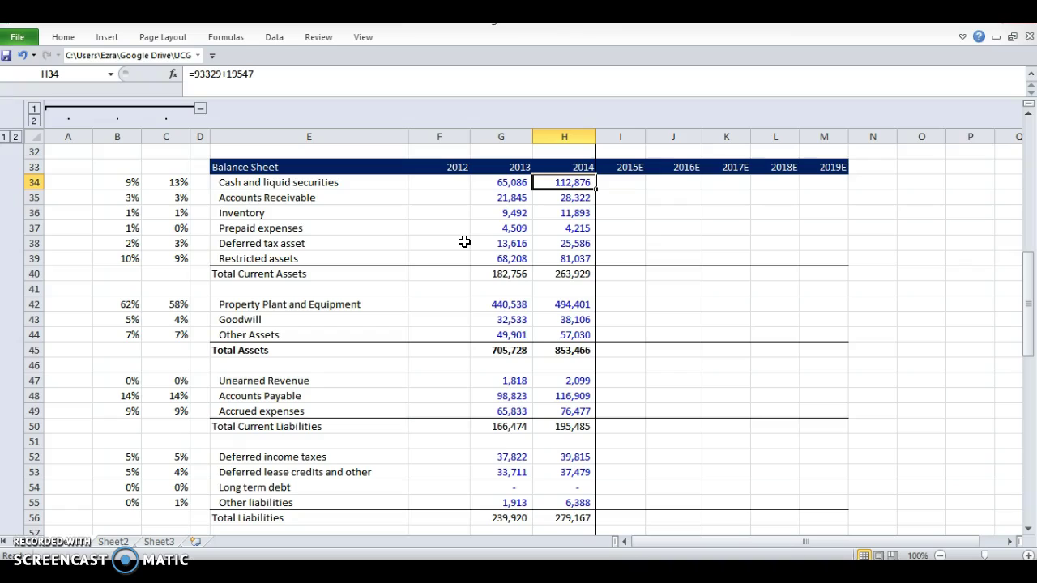
pyautogui.press('Down')
pyautogui.press('Left')
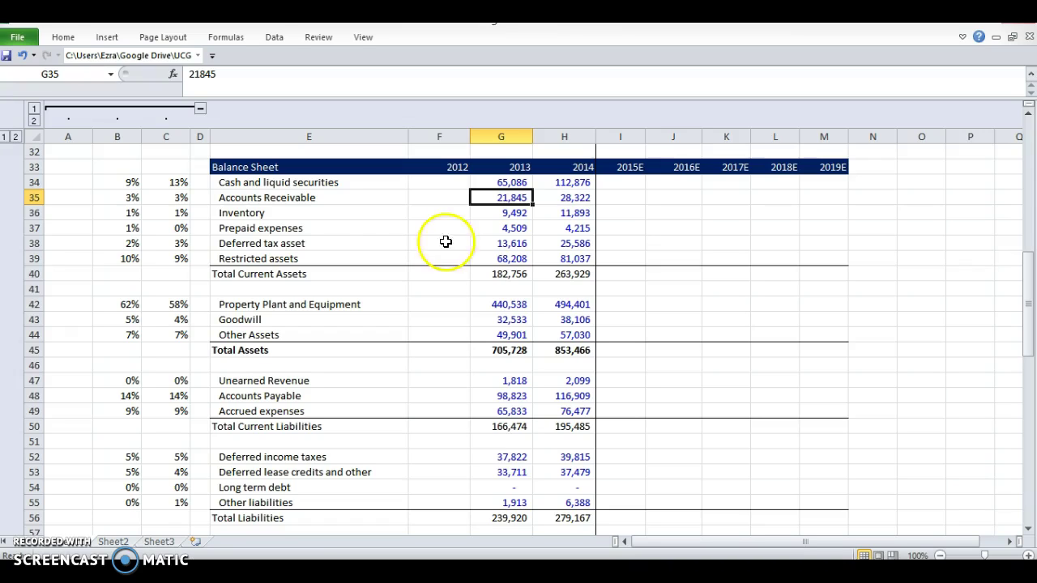
pyautogui.click(125, 198)
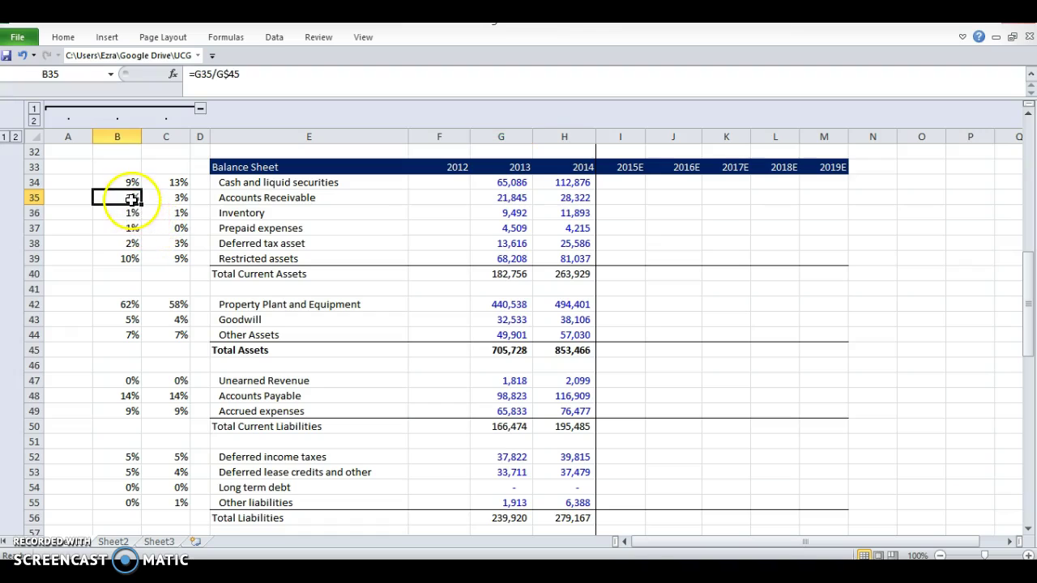
pyautogui.doubleClick(256, 276)
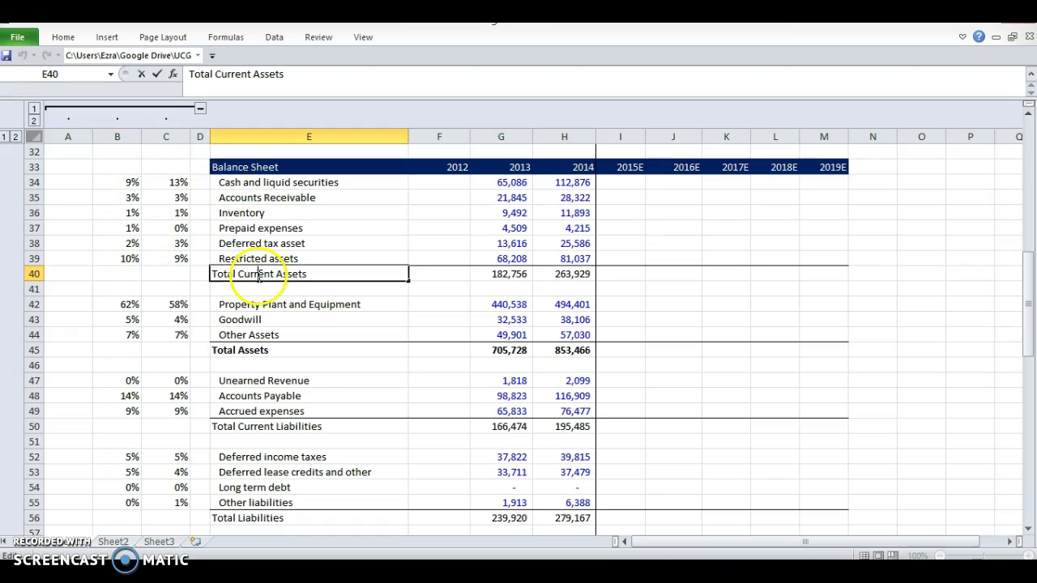
pyautogui.click(255, 243)
pyautogui.click(283, 182)
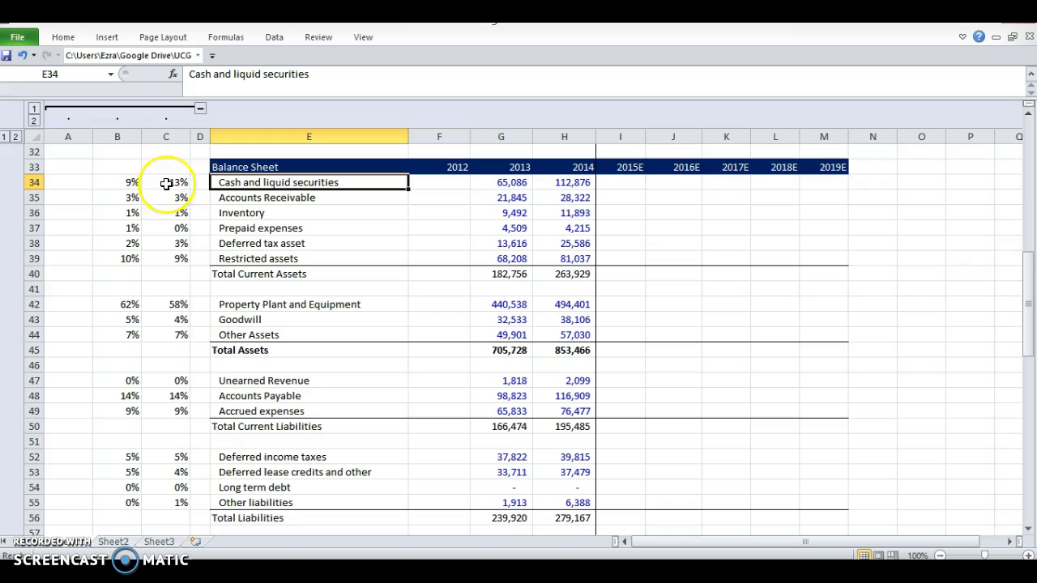
pyautogui.moveTo(131, 182); pyautogui.dragTo(174, 187)
pyautogui.moveTo(120, 304)
pyautogui.mouseDown()
pyautogui.moveTo(151, 303)
pyautogui.moveTo(111, 303)
pyautogui.mouseUp()
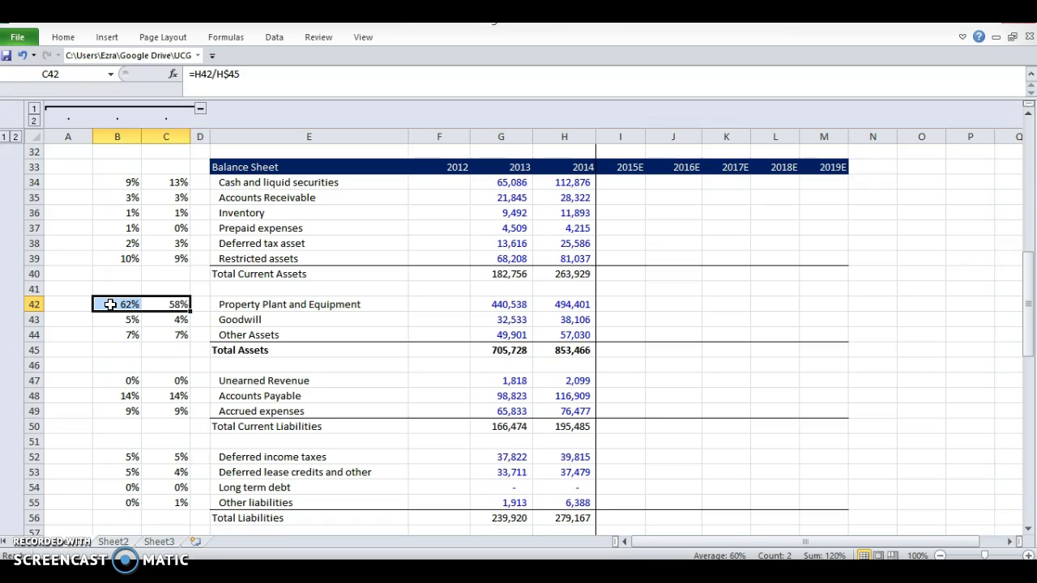
pyautogui.moveTo(110, 303); pyautogui.dragTo(169, 304)
pyautogui.click(169, 304)
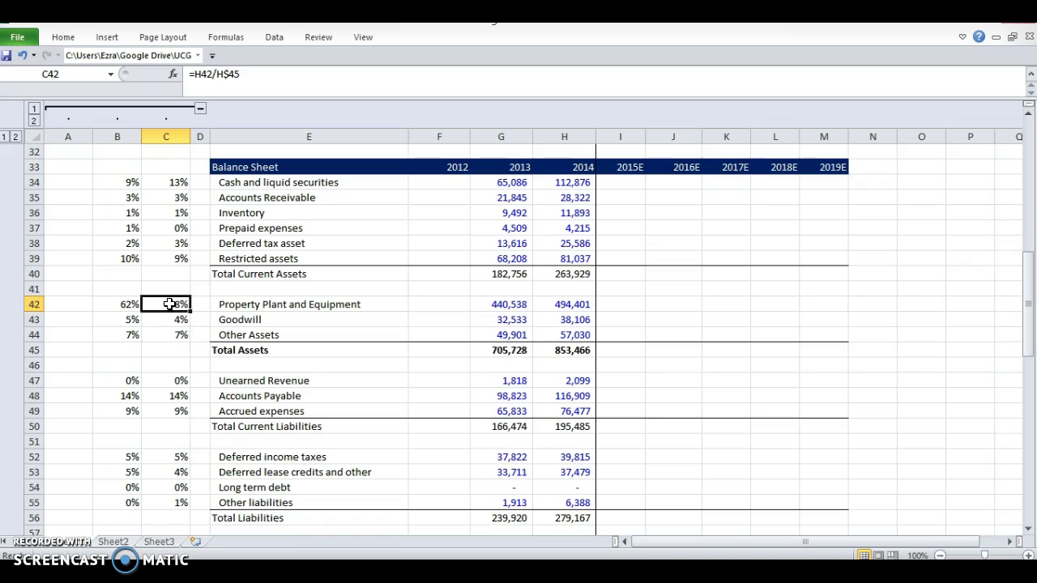
pyautogui.click(139, 303)
pyautogui.moveTo(139, 303); pyautogui.dragTo(130, 302)
pyautogui.click(114, 302)
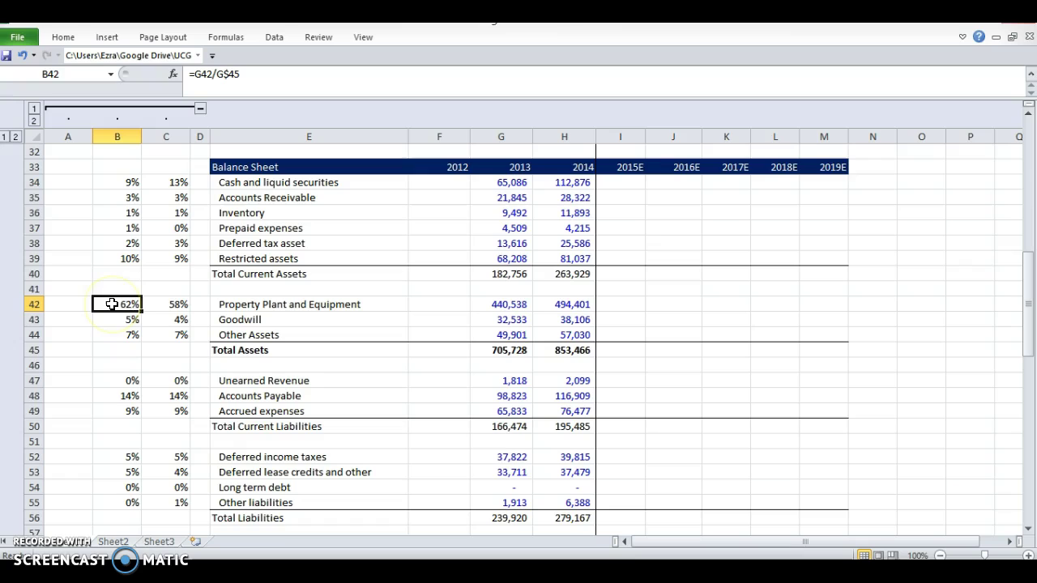
pyautogui.moveTo(112, 304)
pyautogui.mouseDown()
pyautogui.moveTo(153, 303)
pyautogui.moveTo(106, 303)
pyautogui.mouseUp()
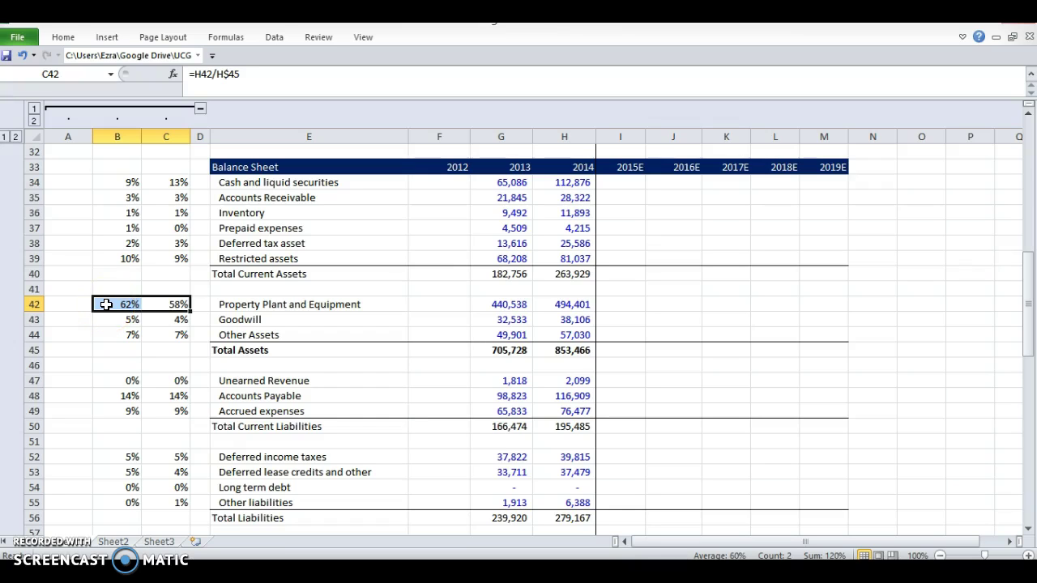
pyautogui.scroll(-1, 106, 304)
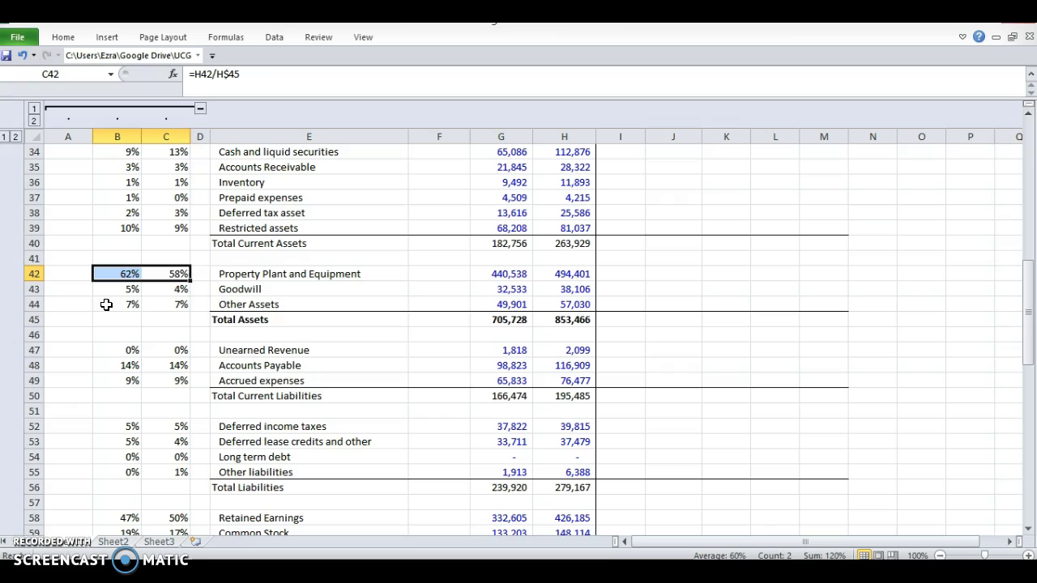
pyautogui.click(251, 350)
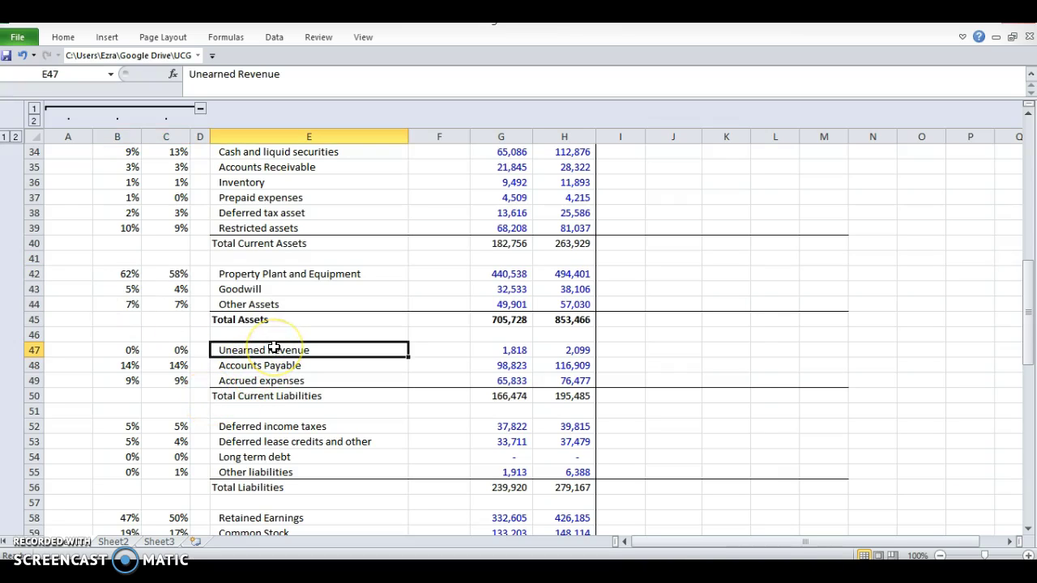
pyautogui.click(257, 427)
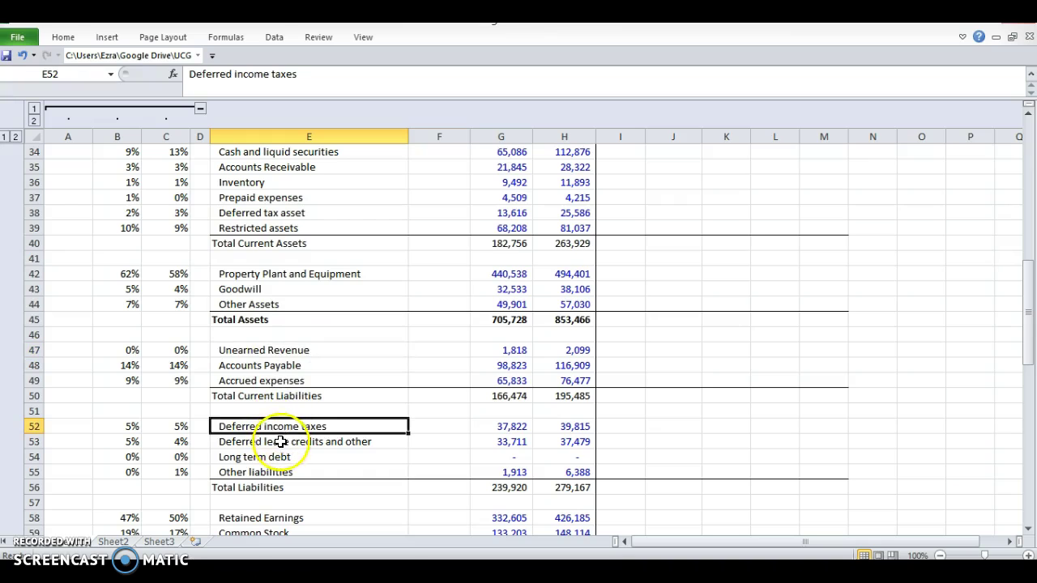
pyautogui.click(279, 441)
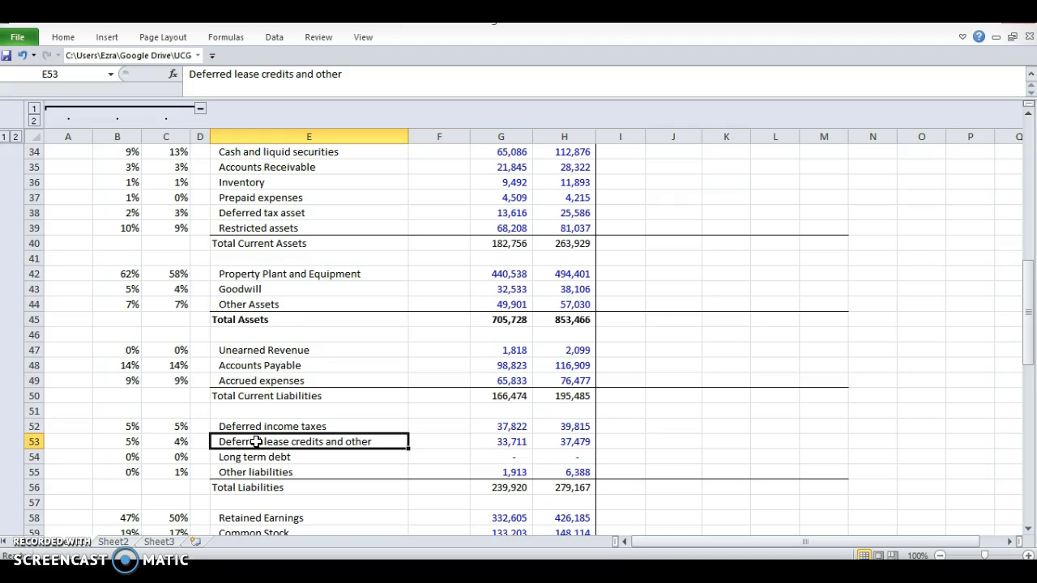
pyautogui.scroll(-4, 256, 442)
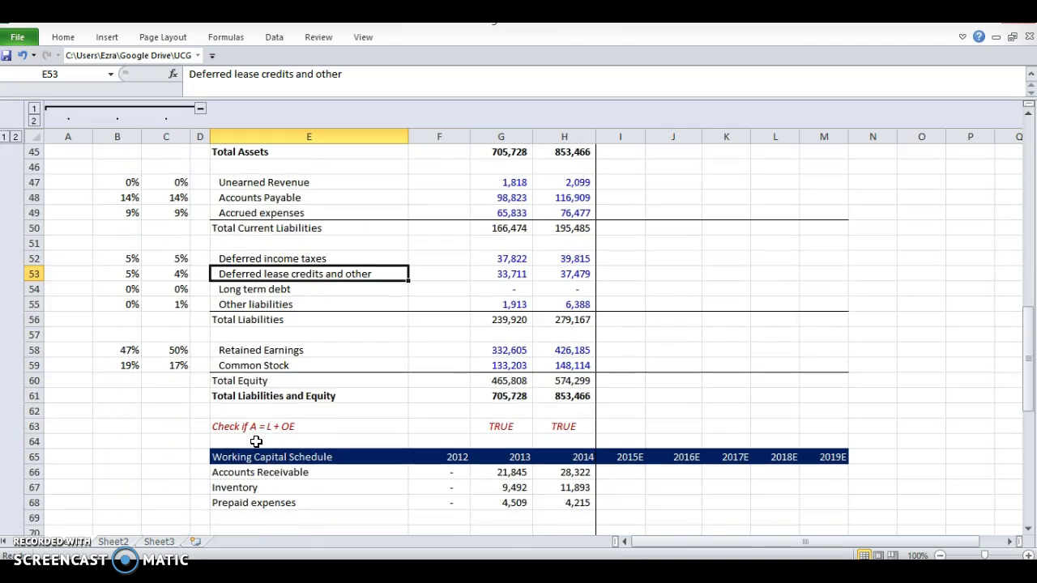
pyautogui.click(498, 427)
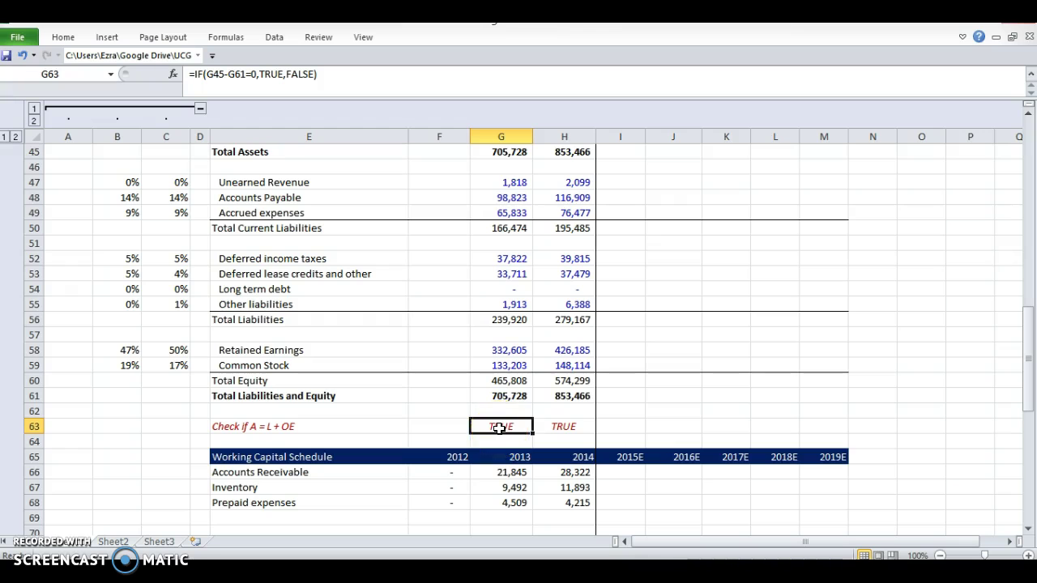
pyautogui.doubleClick(499, 427)
pyautogui.press('Escape')
pyautogui.scroll(2, 498, 427)
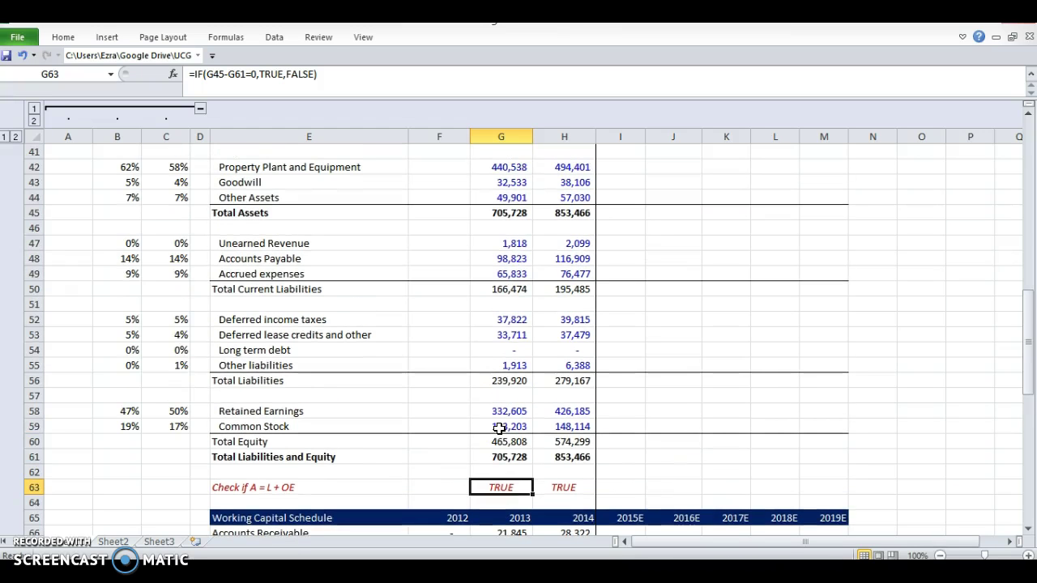
pyautogui.press('F2')
pyautogui.press('Tab')
pyautogui.press('F2')
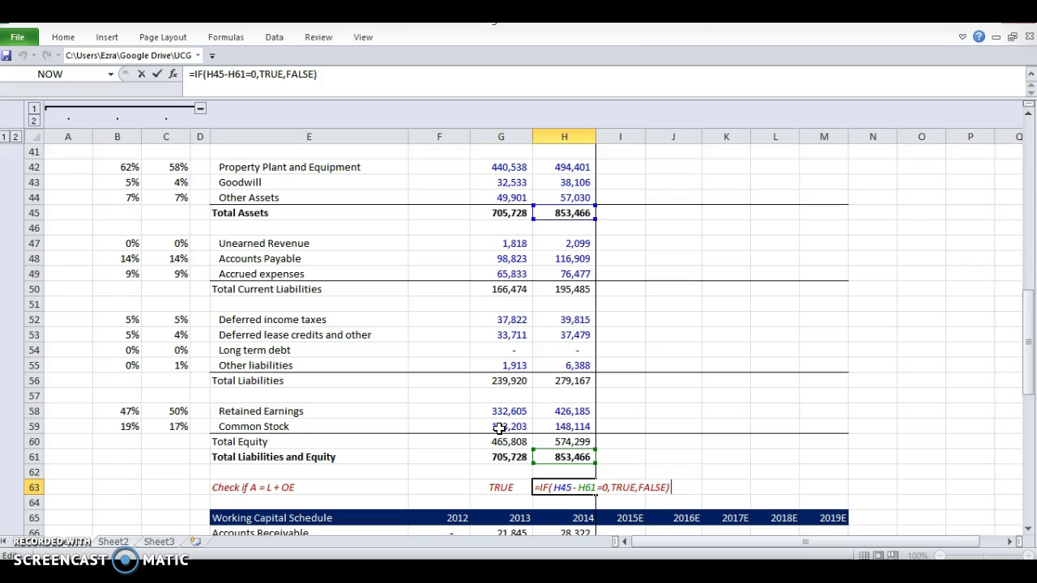
pyautogui.press('Escape')
pyautogui.press('Up')
pyautogui.press('Up')
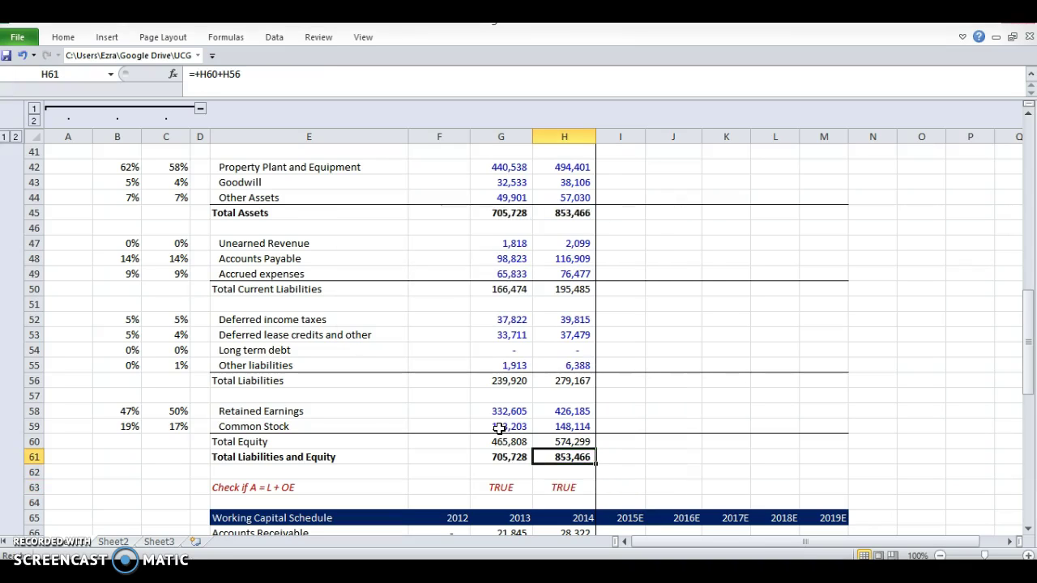
pyautogui.scroll(10, 499, 428)
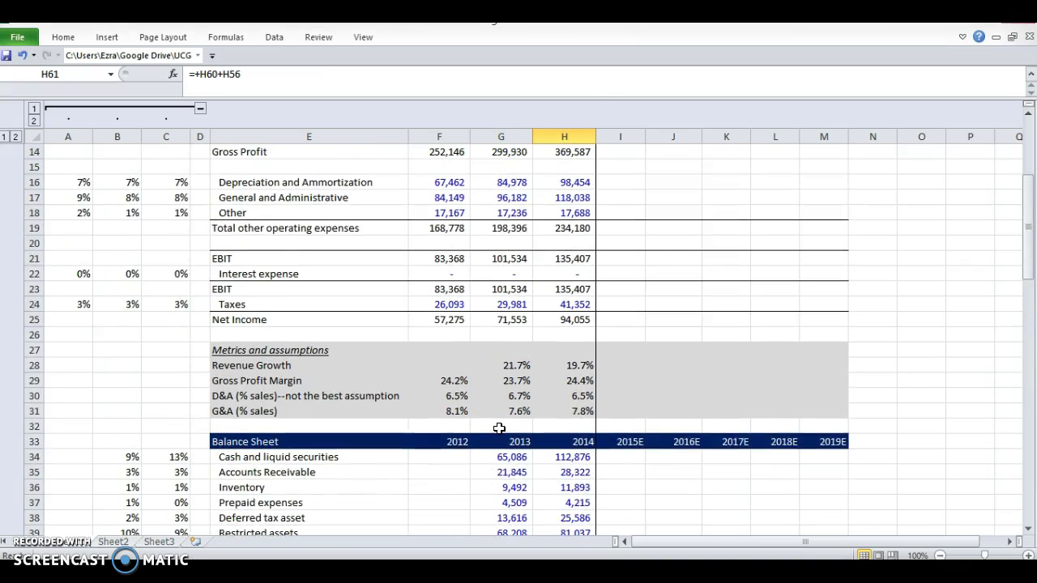
pyautogui.moveTo(441, 243); pyautogui.dragTo(432, 287)
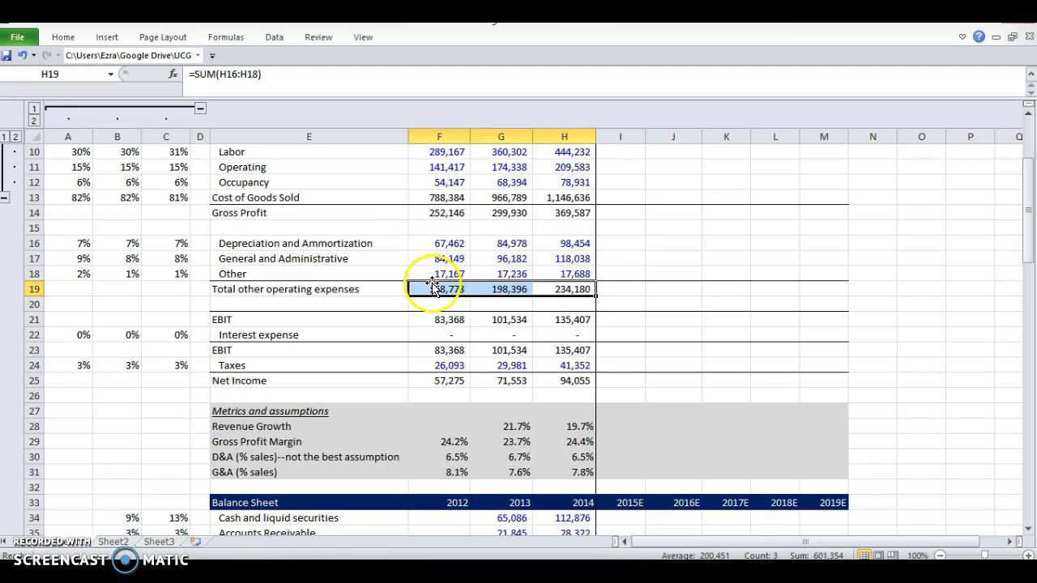
pyautogui.scroll(-5, 431, 287)
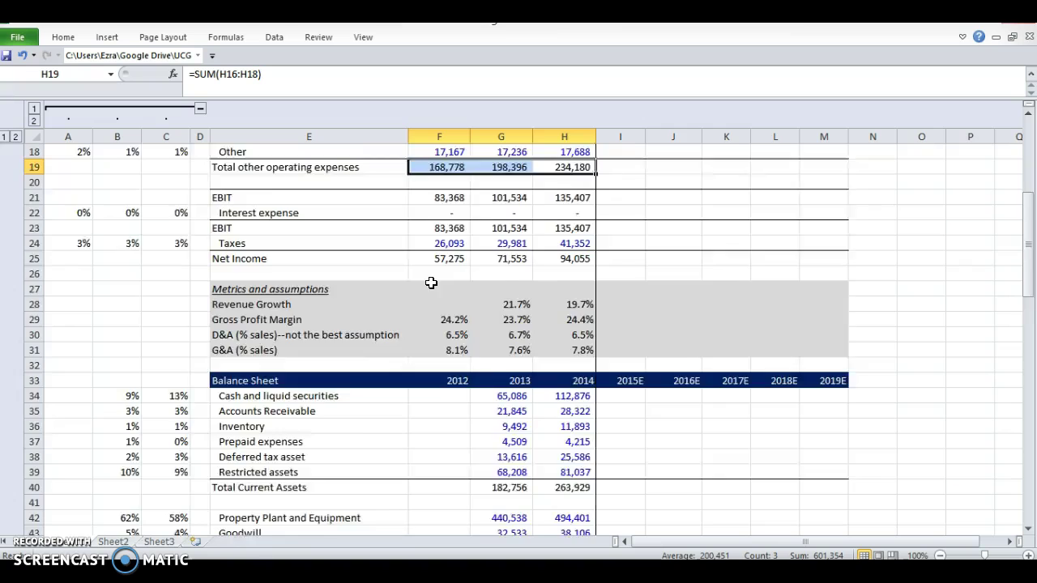
pyautogui.scroll(-5, 128, 422)
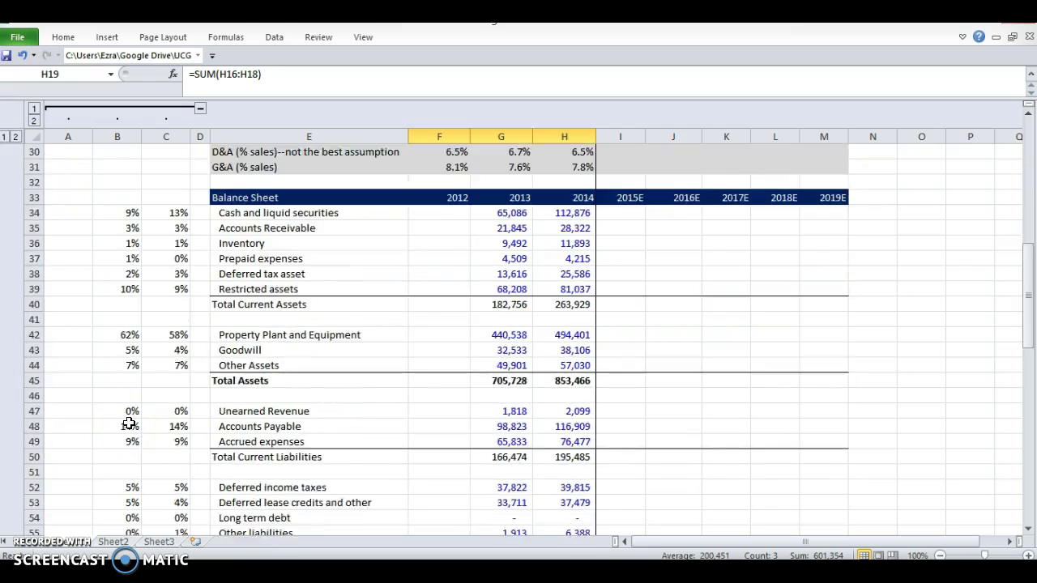